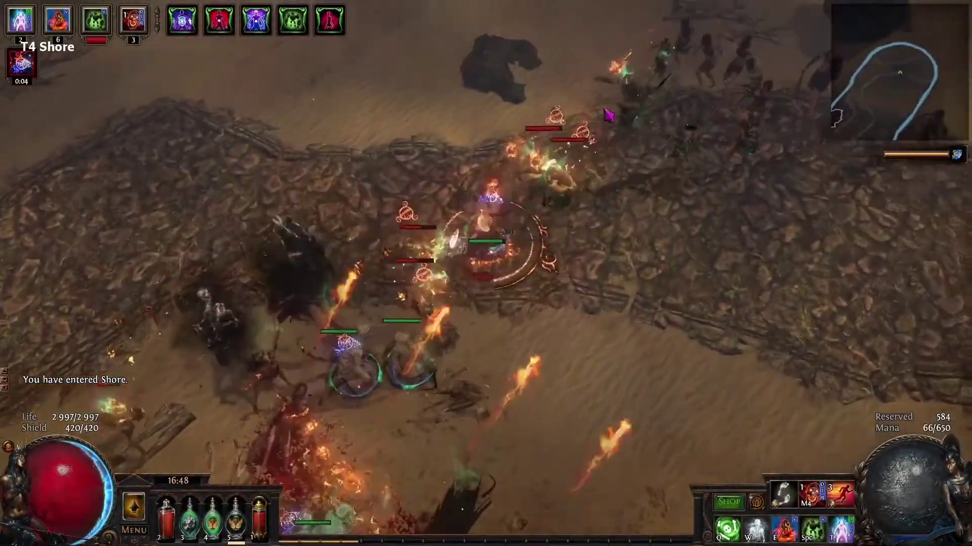
- Run the Witch across the Shore sand toward the next monster pack while the Raging Spirits fight
{"action": "mouse_move", "coordinate": [607, 115]}
{"action": "left_mouse_down"}
{"action": "mouse_move", "coordinate": [622, 172]}
{"action": "mouse_move", "coordinate": [671, 206]}
{"action": "mouse_move", "coordinate": [590, 180]}
{"action": "mouse_move", "coordinate": [624, 267]}
{"action": "mouse_move", "coordinate": [214, 167]}
{"action": "left_mouse_up"}
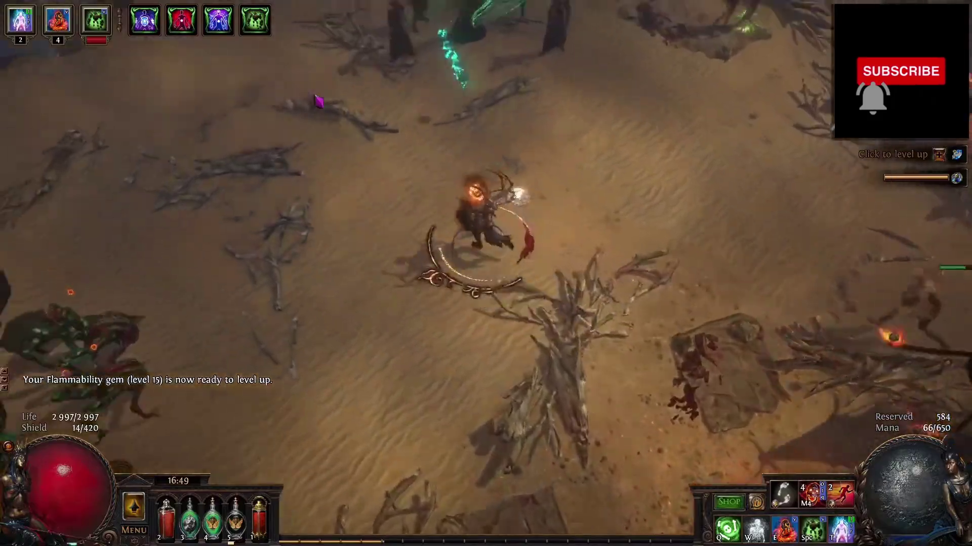
{"action": "mouse_move", "coordinate": [214, 167]}
{"action": "left_mouse_down"}
{"action": "mouse_move", "coordinate": [444, 203]}
{"action": "mouse_move", "coordinate": [603, 166]}
{"action": "mouse_move", "coordinate": [425, 214]}
{"action": "mouse_move", "coordinate": [663, 285]}
{"action": "left_mouse_up"}
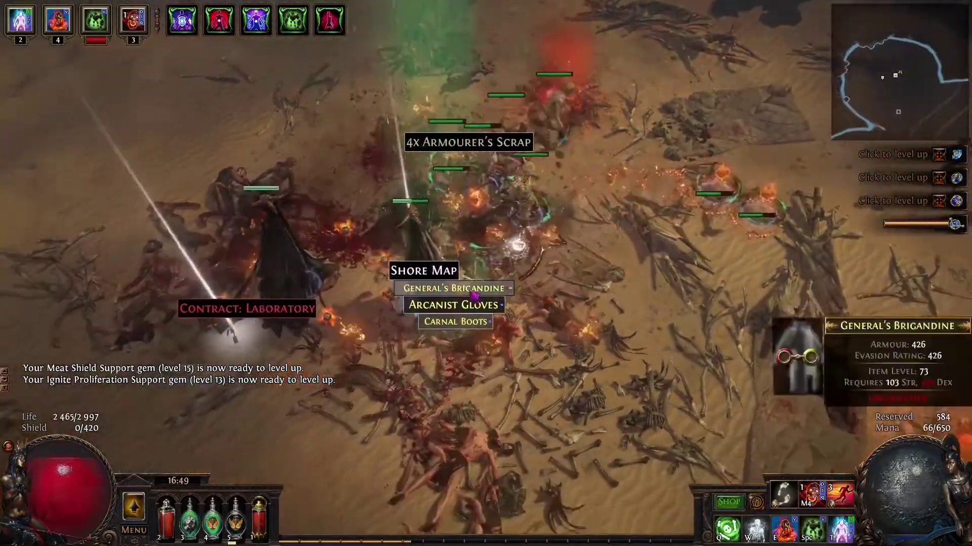
{"action": "left_click_drag", "start_coordinate": [662, 285], "coordinate": [753, 319]}
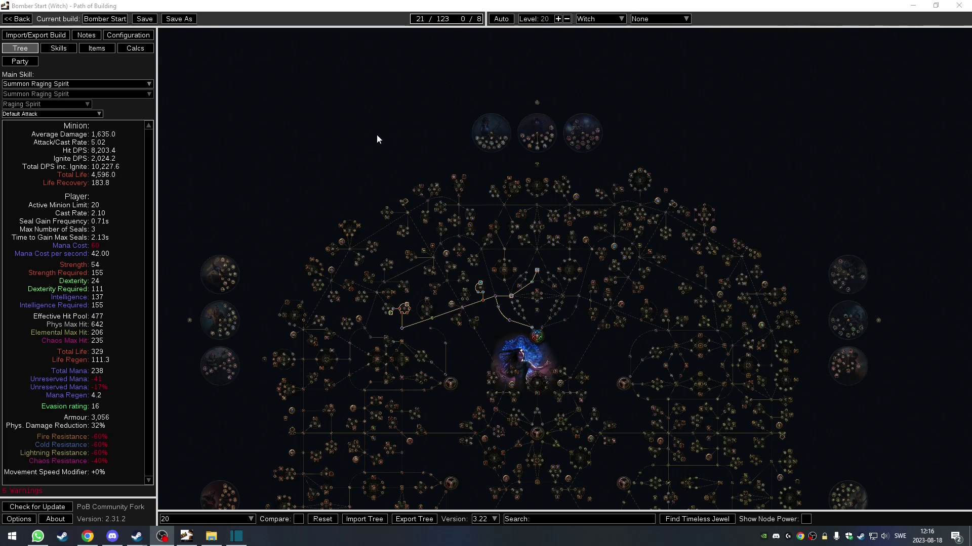
- Switch the passive tree to the 30-point, then the 50-point leveling version
{"action": "left_click", "coordinate": [234, 521]}
{"action": "left_click", "coordinate": [197, 437]}
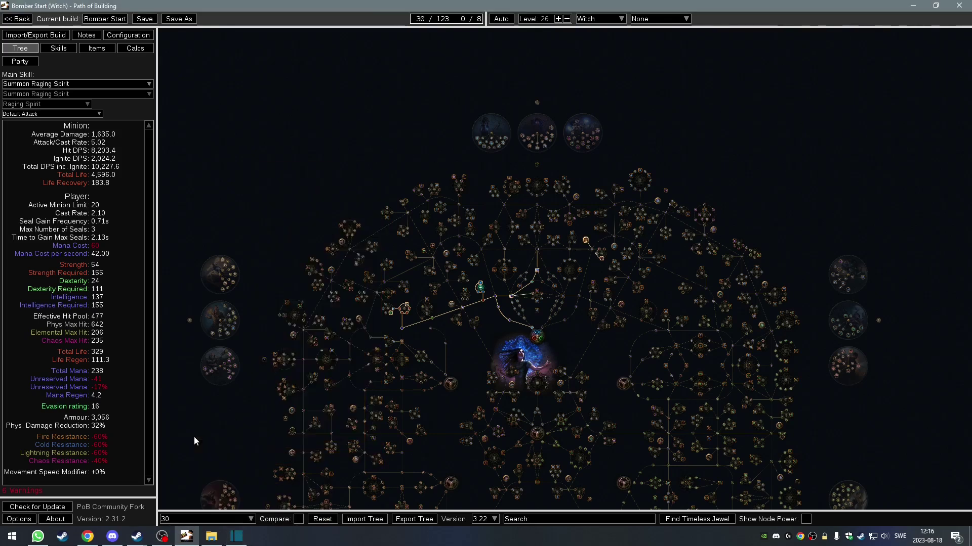
{"action": "left_click", "coordinate": [205, 519]}
{"action": "left_click", "coordinate": [198, 446]}
{"action": "left_click", "coordinate": [206, 519]}
{"action": "left_click", "coordinate": [197, 452]}
- Step the passive tree through the 60, 70, 80 and 90-point leveling versions
{"action": "left_click", "coordinate": [225, 520]}
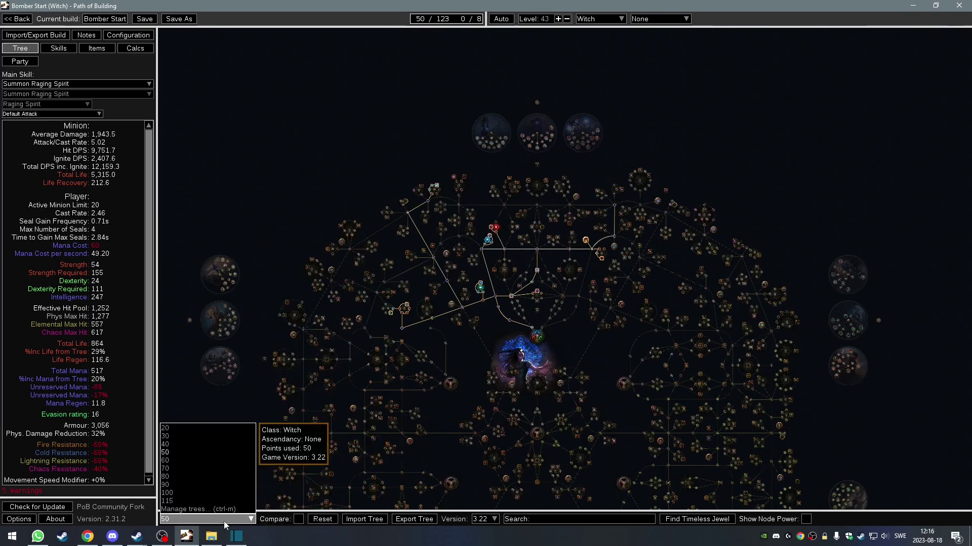
{"action": "left_click", "coordinate": [191, 461]}
{"action": "left_click", "coordinate": [226, 519]}
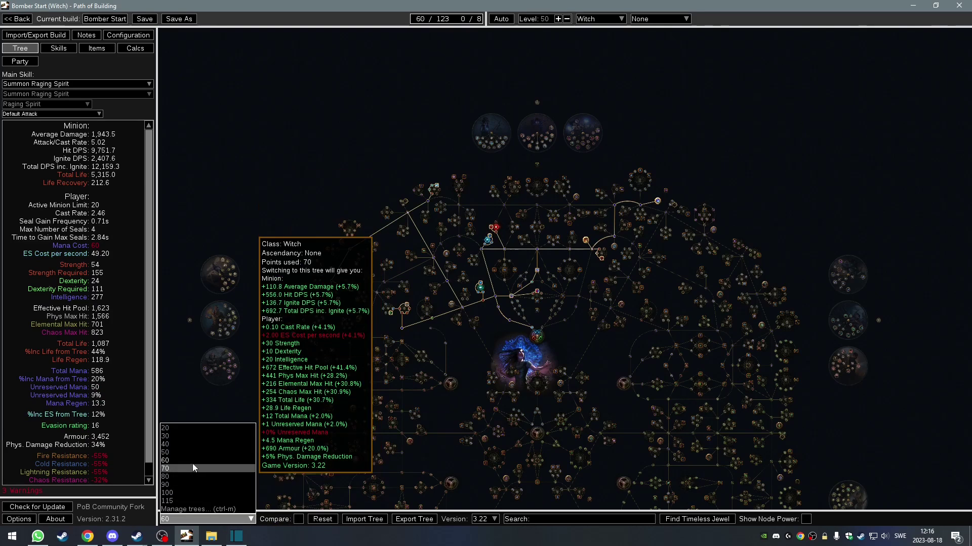
{"action": "left_click", "coordinate": [192, 464]}
{"action": "left_click", "coordinate": [250, 520]}
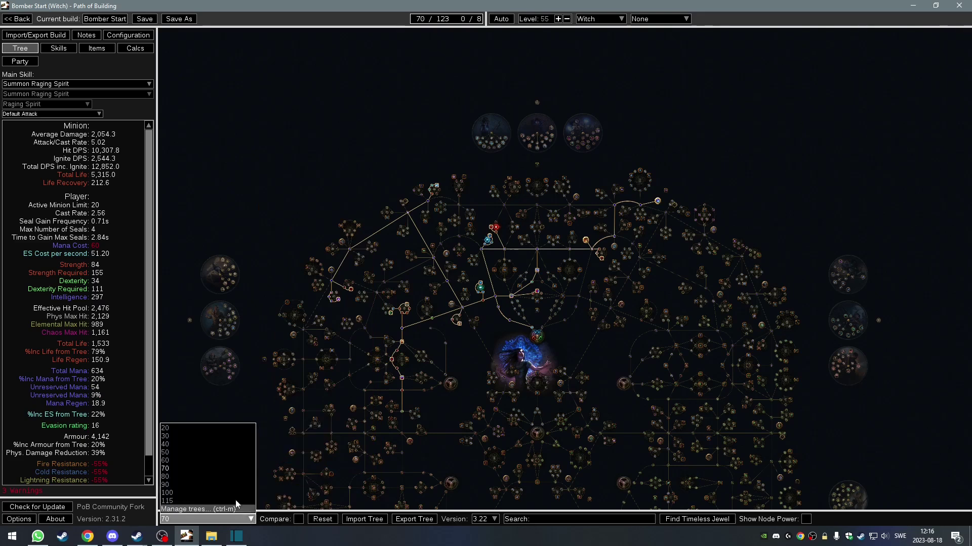
{"action": "left_click", "coordinate": [218, 475]}
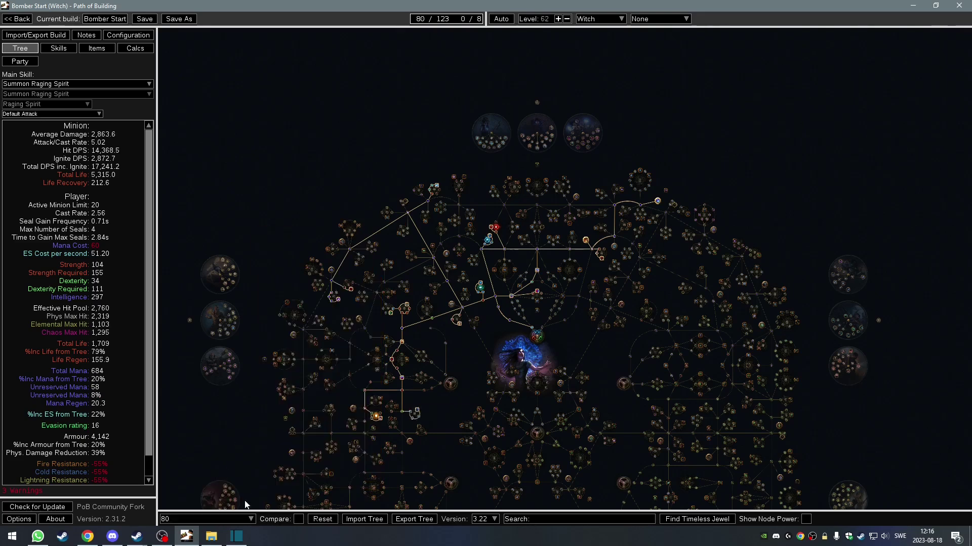
{"action": "left_click", "coordinate": [248, 519]}
{"action": "left_click", "coordinate": [212, 486]}
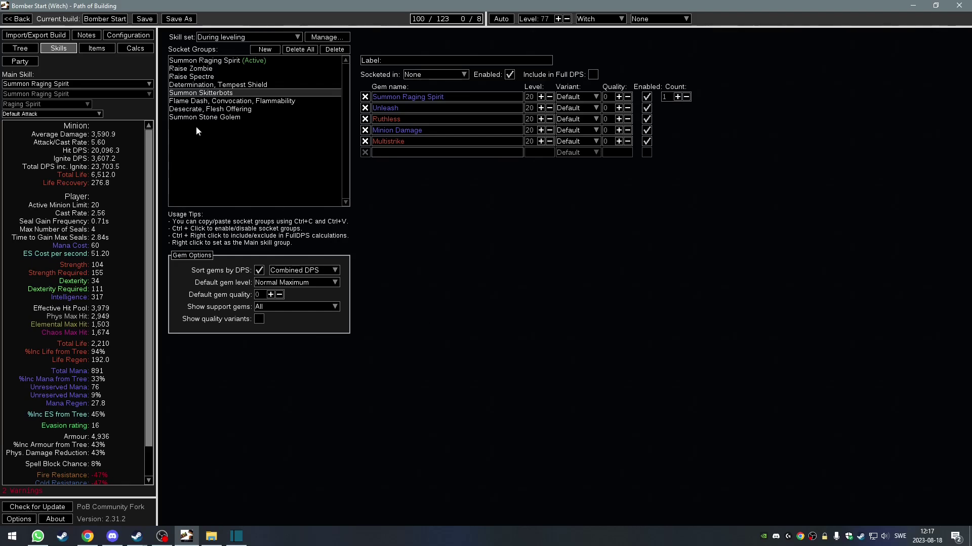
- Inspect the Summon Raging Spirit, Raise Zombie, Raise Spectre and Determination/Tempest Shield socket groups
{"action": "left_click", "coordinate": [205, 60]}
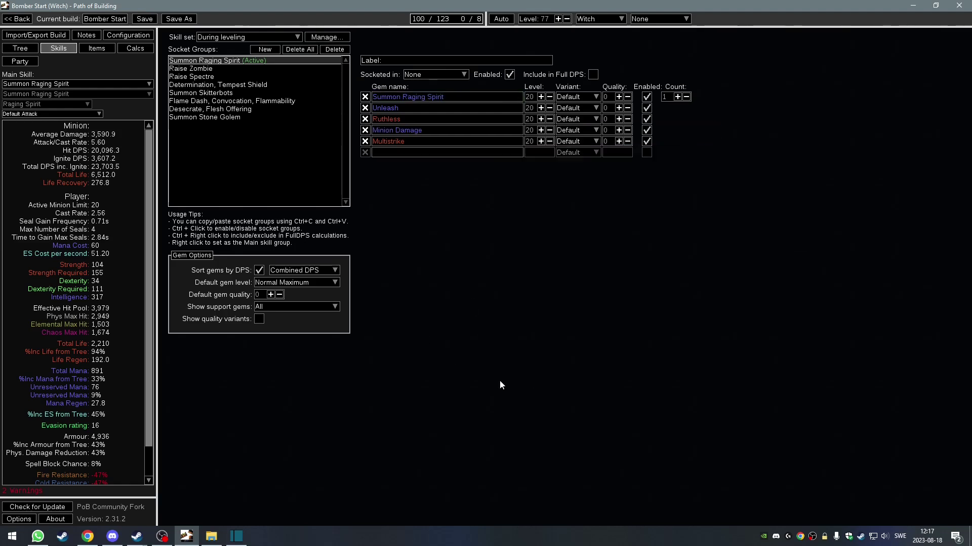
{"action": "left_click", "coordinate": [208, 70]}
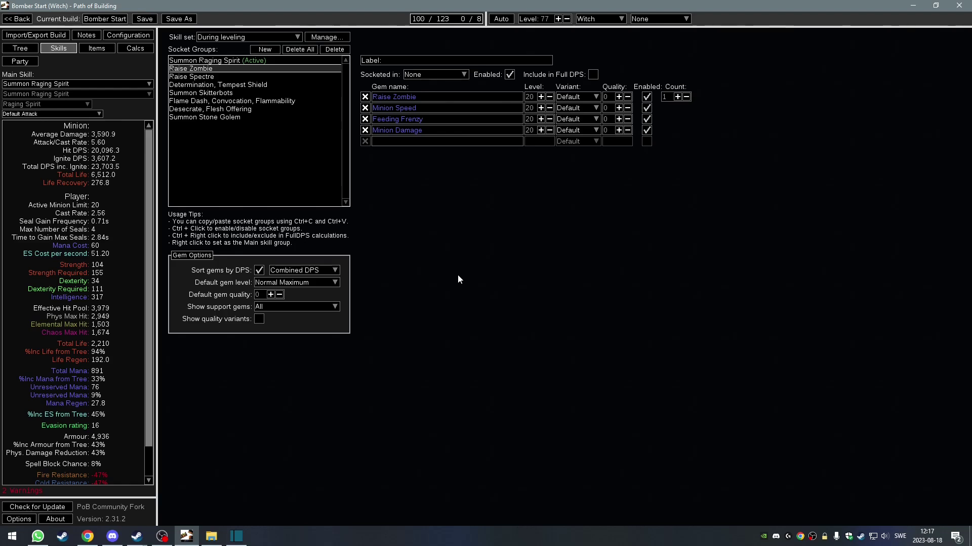
{"action": "mouse_move", "coordinate": [410, 109]}
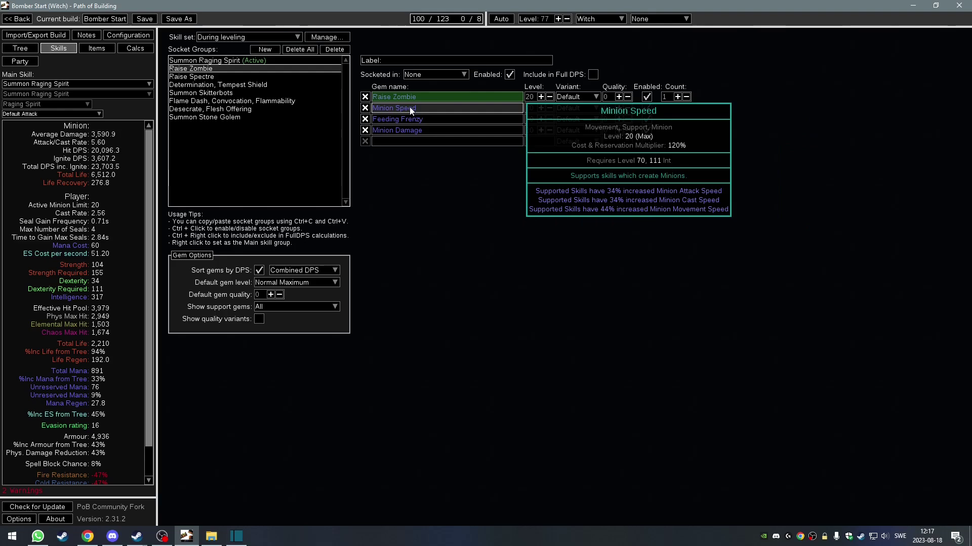
{"action": "left_click", "coordinate": [228, 77]}
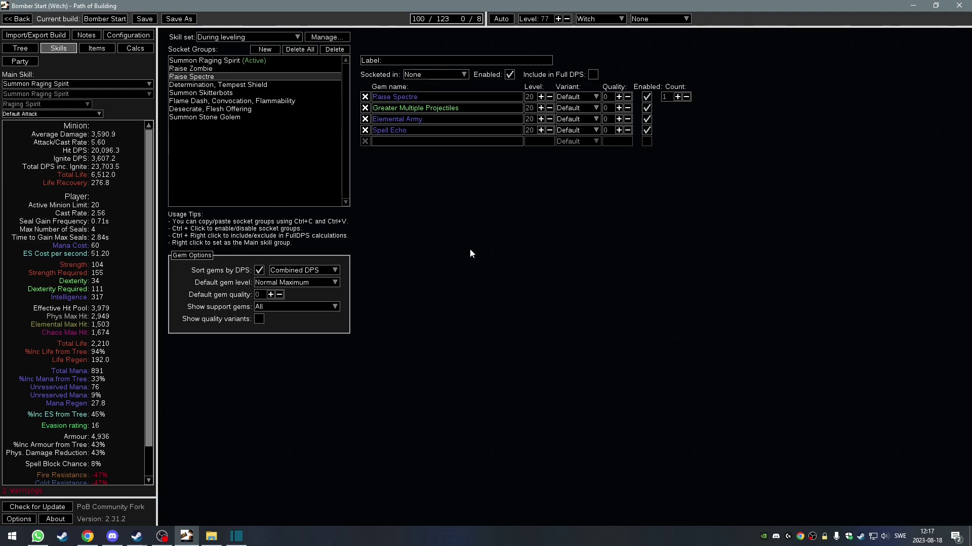
{"action": "left_click", "coordinate": [296, 85]}
- Inspect the Summon Skitterbots and Flame Dash/Convocation/Flammability groups, ending on Desecrate, Flesh Offering
{"action": "left_click", "coordinate": [213, 93]}
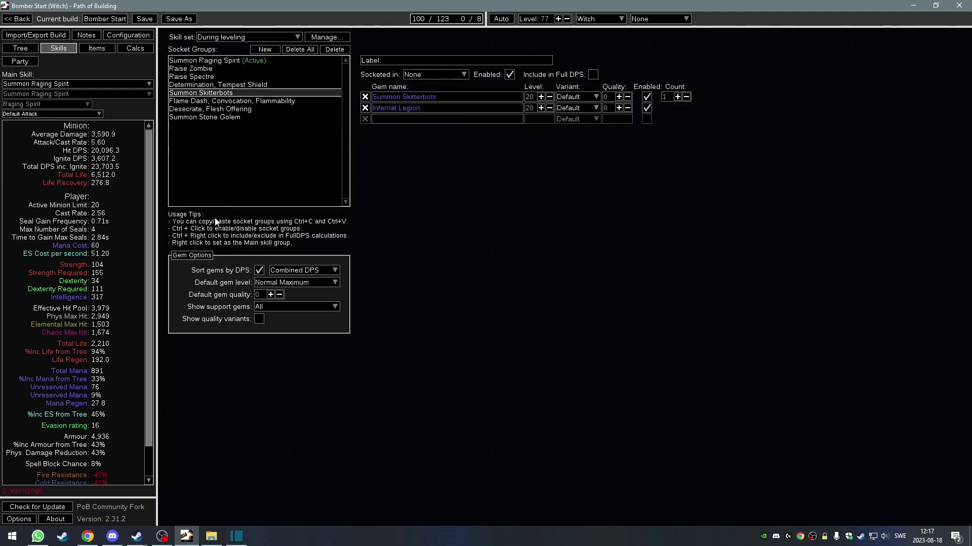
{"action": "left_click", "coordinate": [205, 102]}
{"action": "left_click", "coordinate": [201, 93]}
{"action": "left_click", "coordinate": [207, 110]}
{"action": "left_click", "coordinate": [201, 93]}
{"action": "left_click", "coordinate": [207, 110]}
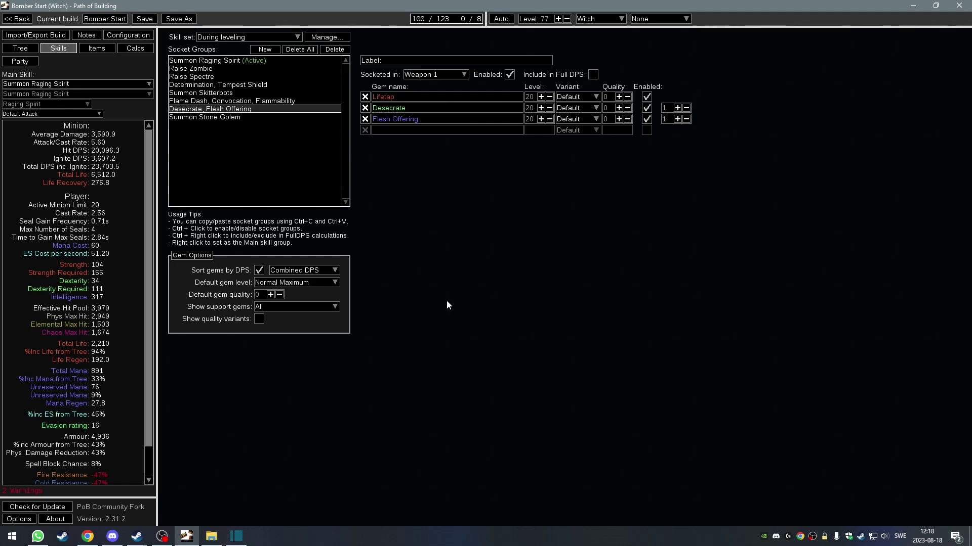
{"action": "mouse_move", "coordinate": [205, 118]}
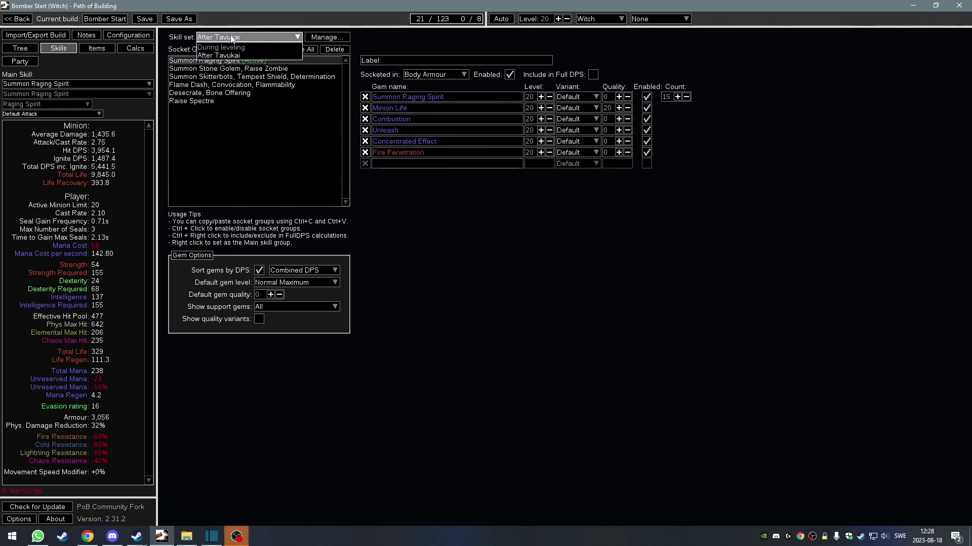
- Load the After Tavukai skill set, check its Flame Dash, Stone Golem and Raging Spirit groups, then show the tree
{"action": "left_click", "coordinate": [227, 37]}
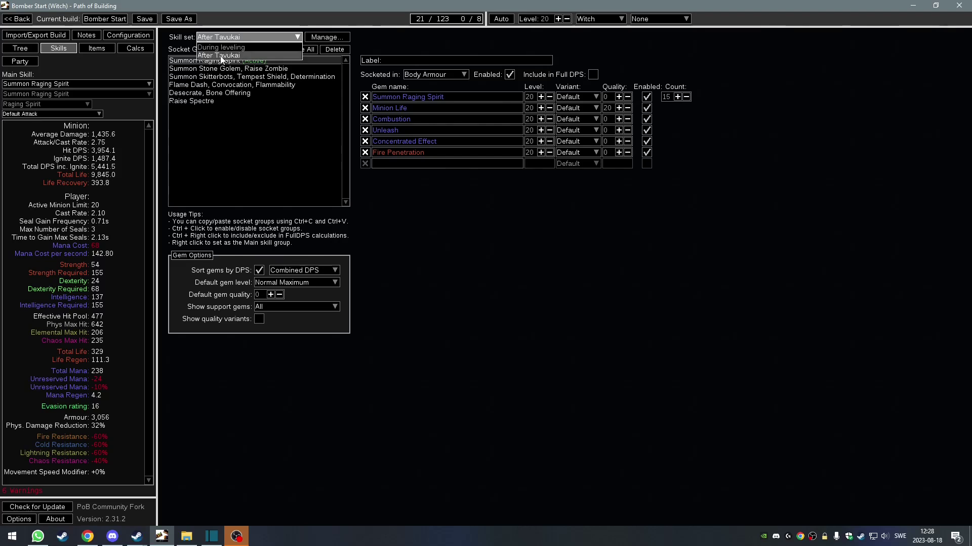
{"action": "left_click", "coordinate": [220, 57]}
{"action": "mouse_move", "coordinate": [205, 60]}
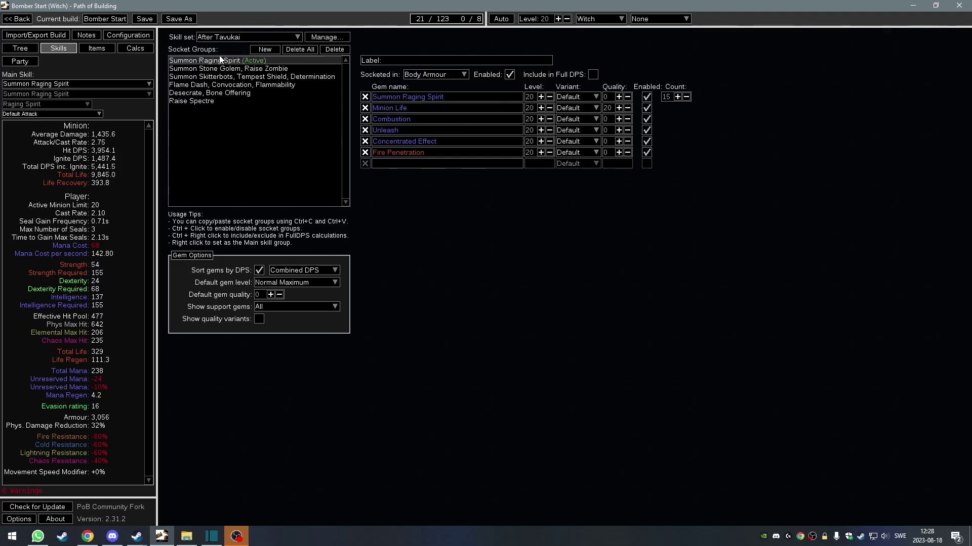
{"action": "left_click", "coordinate": [209, 85]}
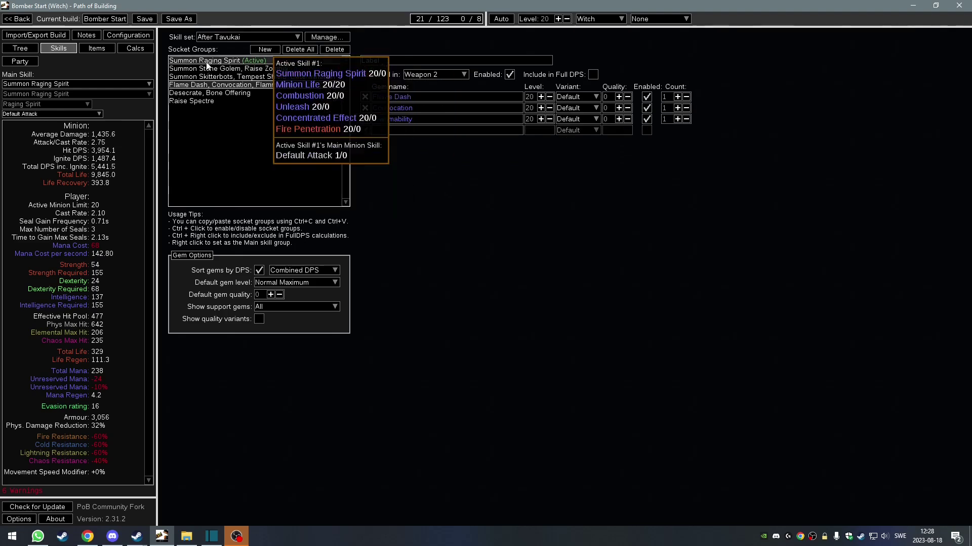
{"action": "left_click", "coordinate": [258, 68]}
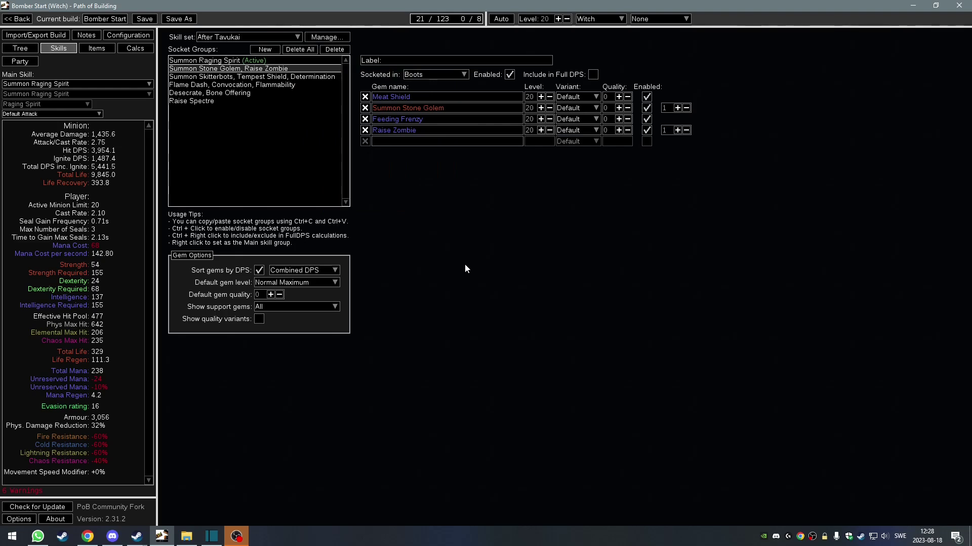
{"action": "left_click", "coordinate": [205, 60]}
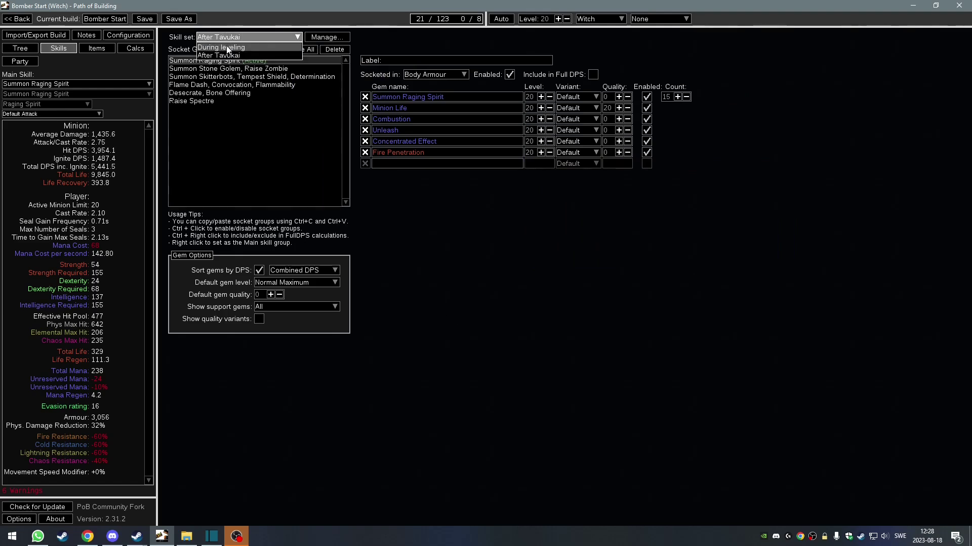
{"action": "key", "text": "ctrl+1"}
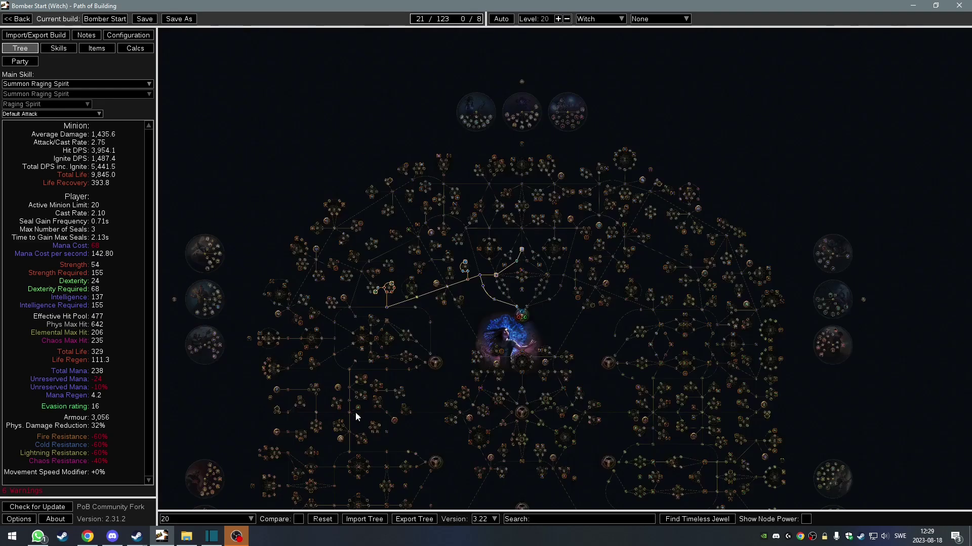
- Switch the passive tree to the 40, 60, 100 and final 115-point versions in turn
{"action": "left_click", "coordinate": [199, 519]}
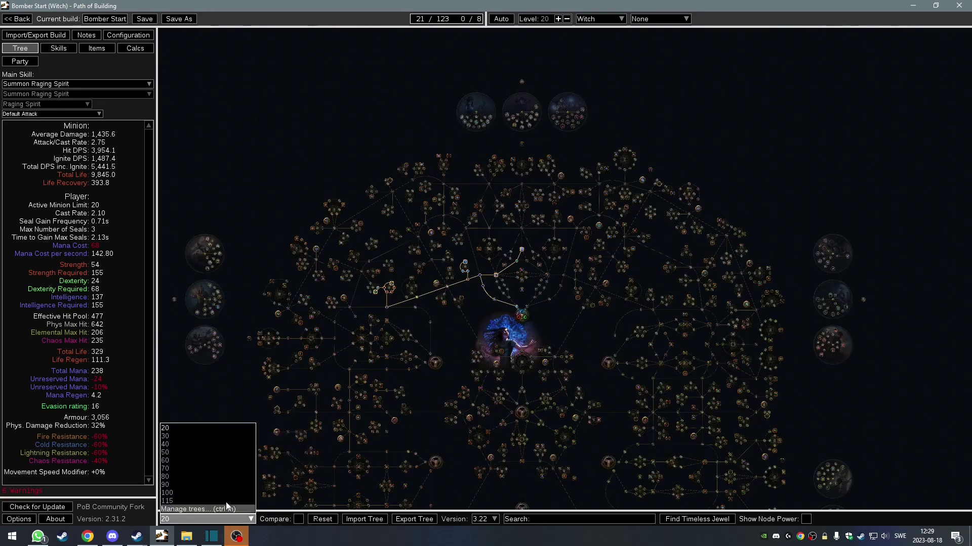
{"action": "left_click", "coordinate": [192, 445]}
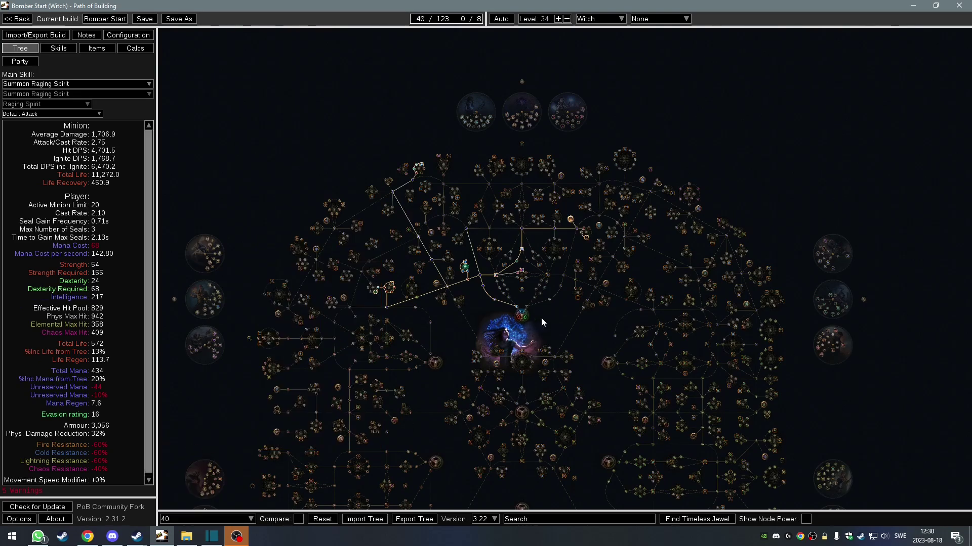
{"action": "mouse_move", "coordinate": [570, 222]}
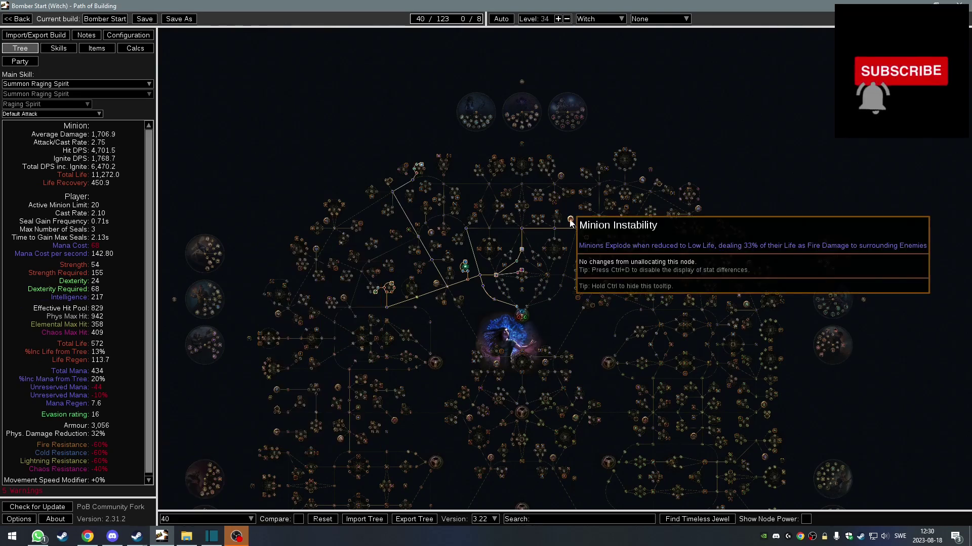
{"action": "left_click", "coordinate": [205, 520]}
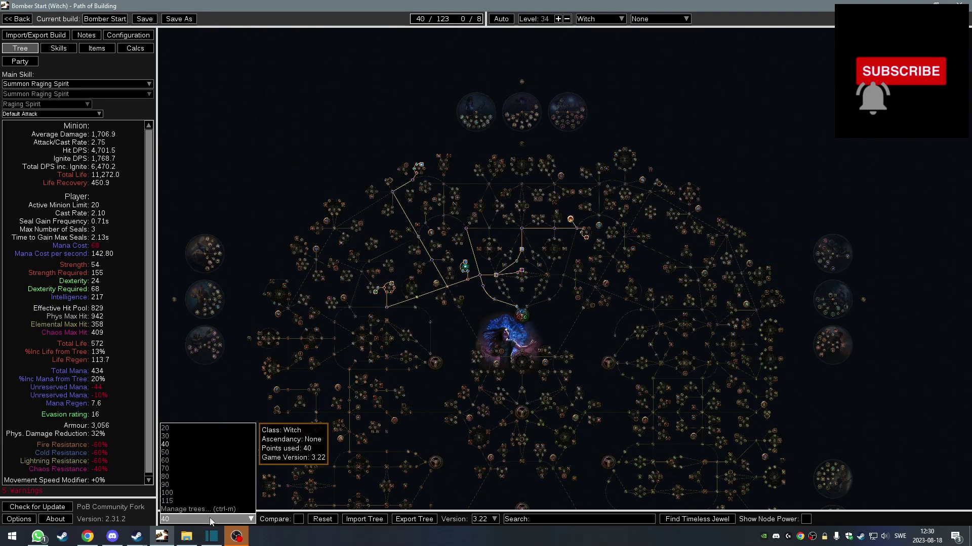
{"action": "left_click", "coordinate": [192, 462]}
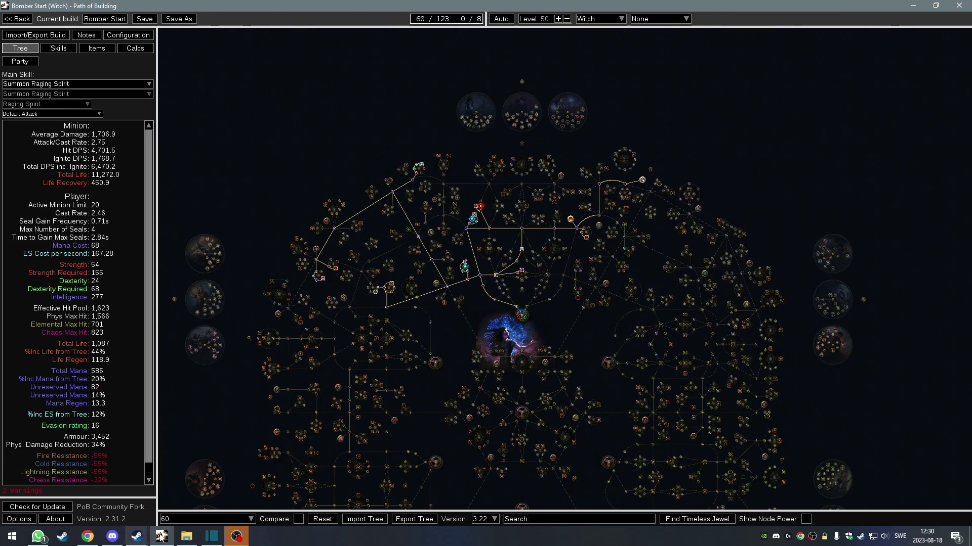
{"action": "left_click", "coordinate": [219, 521]}
{"action": "left_click", "coordinate": [180, 494]}
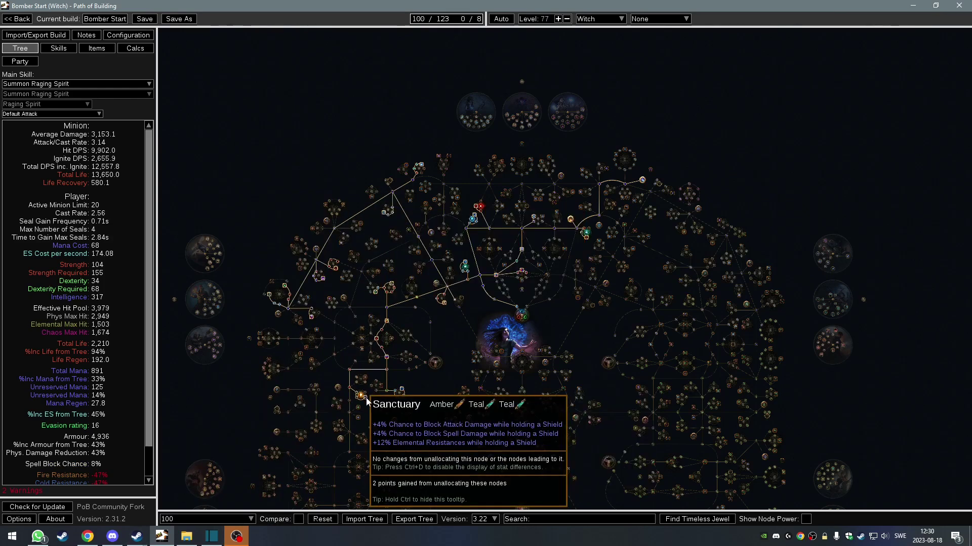
{"action": "mouse_move", "coordinate": [535, 220]}
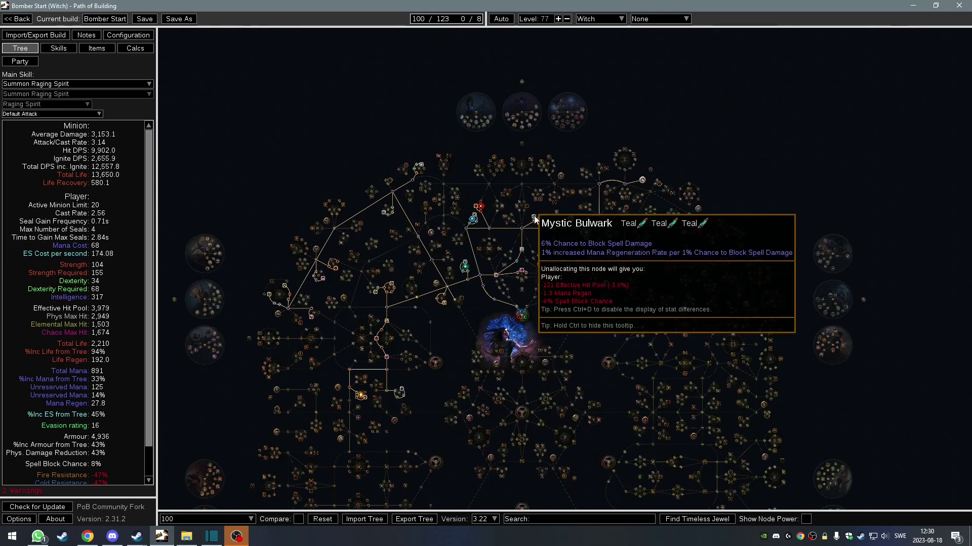
{"action": "left_click", "coordinate": [206, 519]}
{"action": "left_click", "coordinate": [201, 448]}
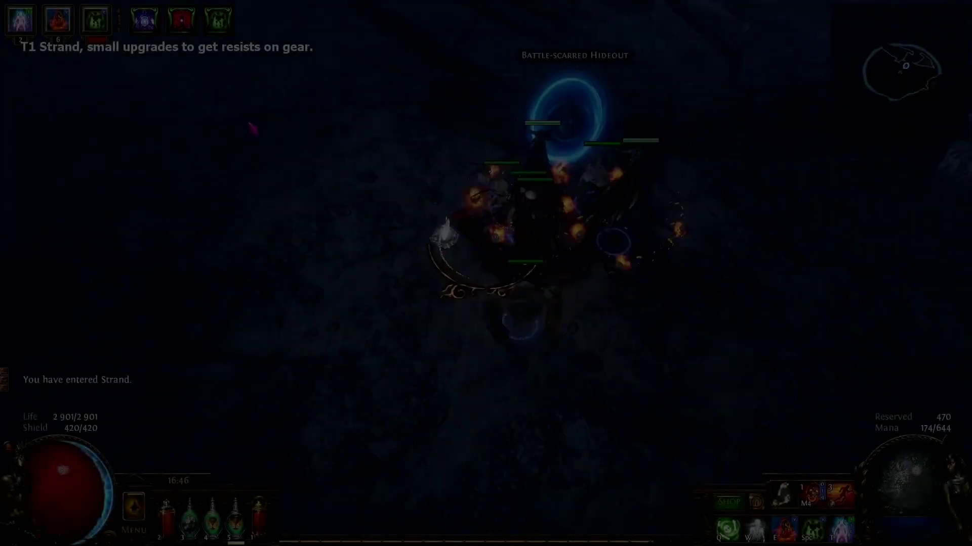
- Walk the Witch into the Strand and push through the rare monster's pack with the spirits
{"action": "left_click_drag", "start_coordinate": [262, 123], "coordinate": [365, 77]}
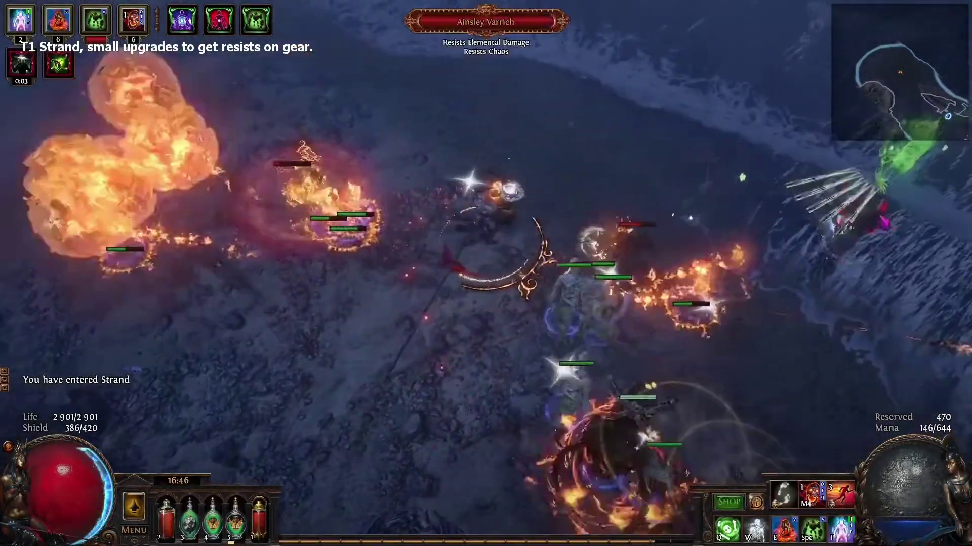
{"action": "mouse_move", "coordinate": [365, 78]}
{"action": "left_mouse_down"}
{"action": "mouse_move", "coordinate": [801, 236]}
{"action": "mouse_move", "coordinate": [632, 271]}
{"action": "mouse_move", "coordinate": [183, 201]}
{"action": "mouse_move", "coordinate": [250, 314]}
{"action": "mouse_move", "coordinate": [347, 90]}
{"action": "left_mouse_up"}
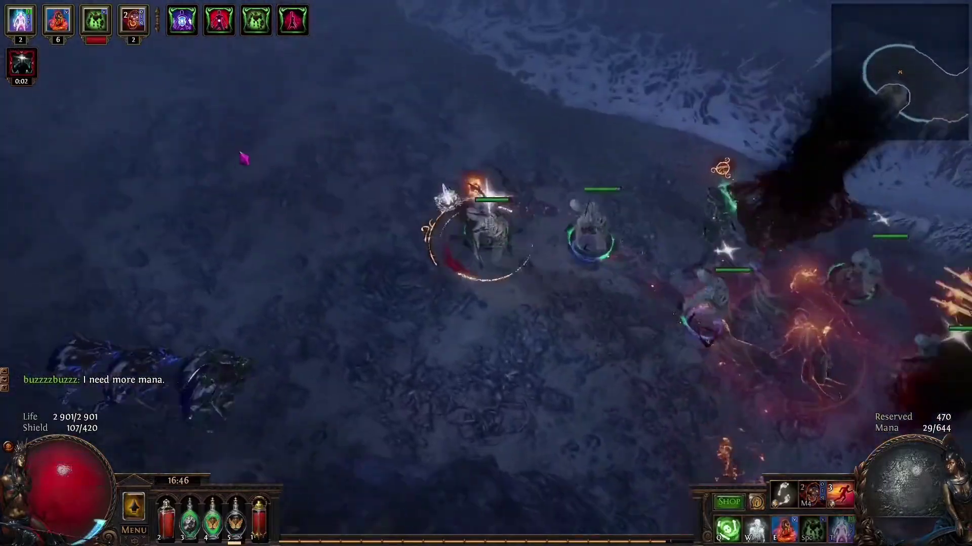
{"action": "mouse_move", "coordinate": [348, 90]}
{"action": "left_mouse_down"}
{"action": "mouse_move", "coordinate": [268, 272]}
{"action": "mouse_move", "coordinate": [480, 197]}
{"action": "mouse_move", "coordinate": [270, 220]}
{"action": "mouse_move", "coordinate": [290, 234]}
{"action": "left_mouse_up"}
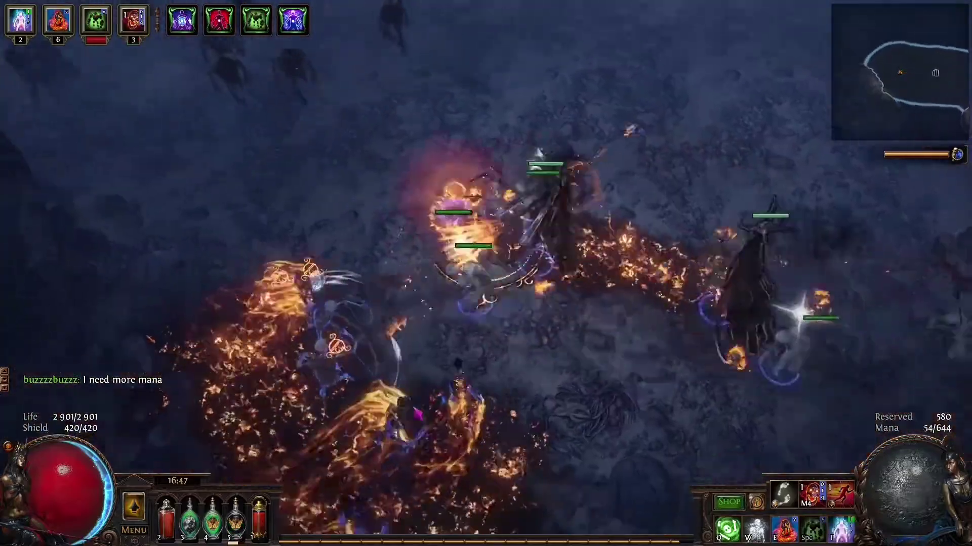
{"action": "mouse_move", "coordinate": [290, 234]}
{"action": "left_mouse_down"}
{"action": "mouse_move", "coordinate": [645, 366]}
{"action": "mouse_move", "coordinate": [357, 115]}
{"action": "mouse_move", "coordinate": [374, 425]}
{"action": "left_mouse_up"}
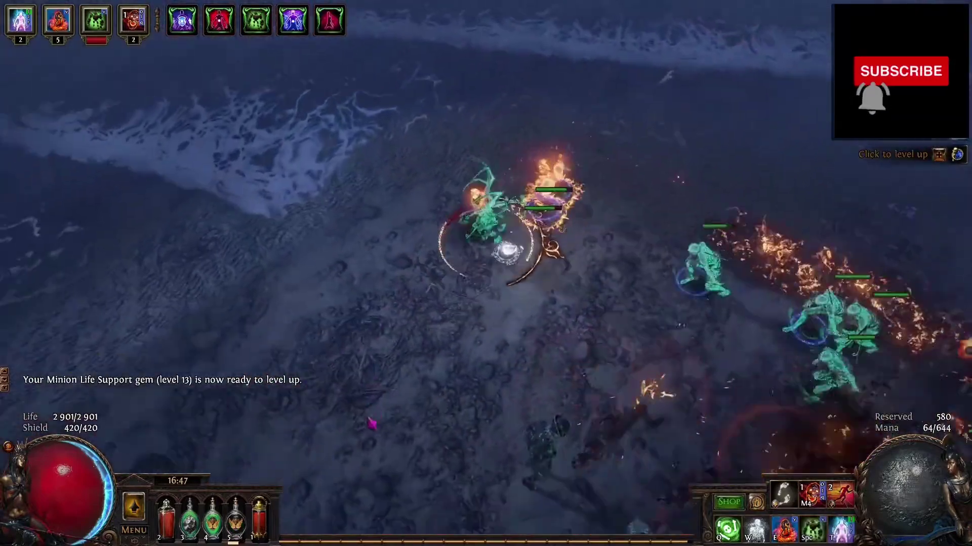